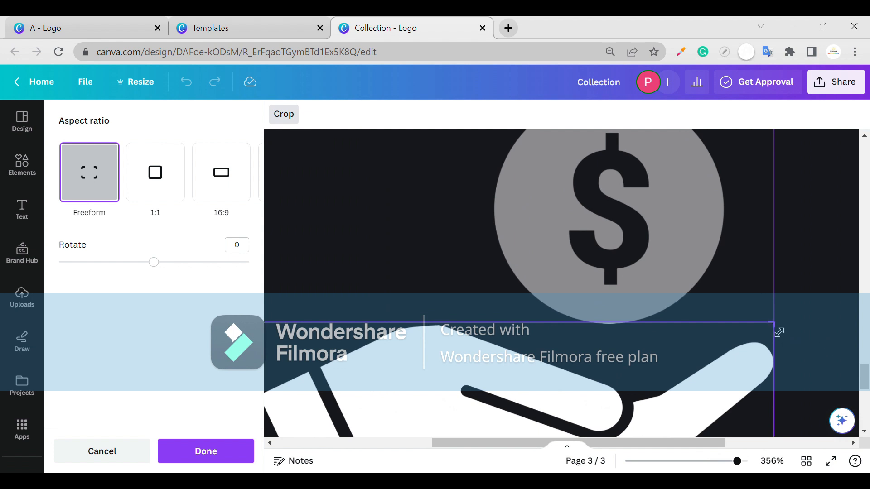
Finish cropping the hand-and-coin graphic just below the dollar coin so only the open hand remains.
left_click_drag(778, 333, 782, 333)
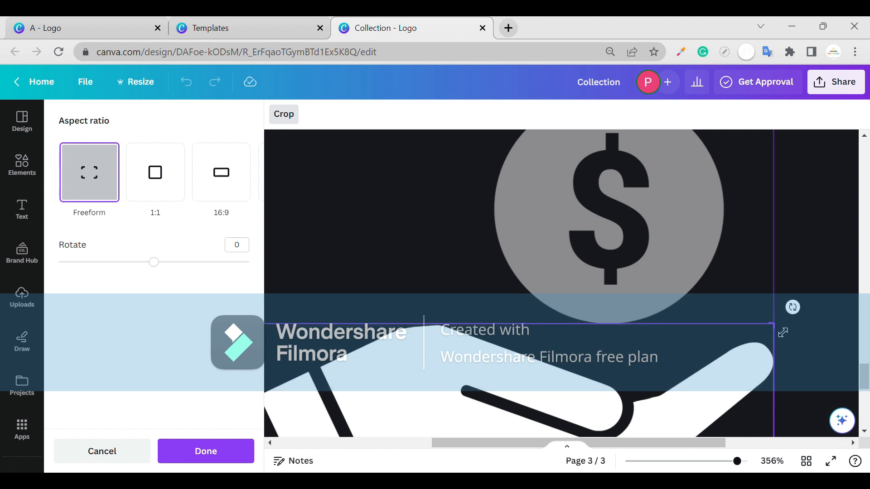
left_click(822, 348)
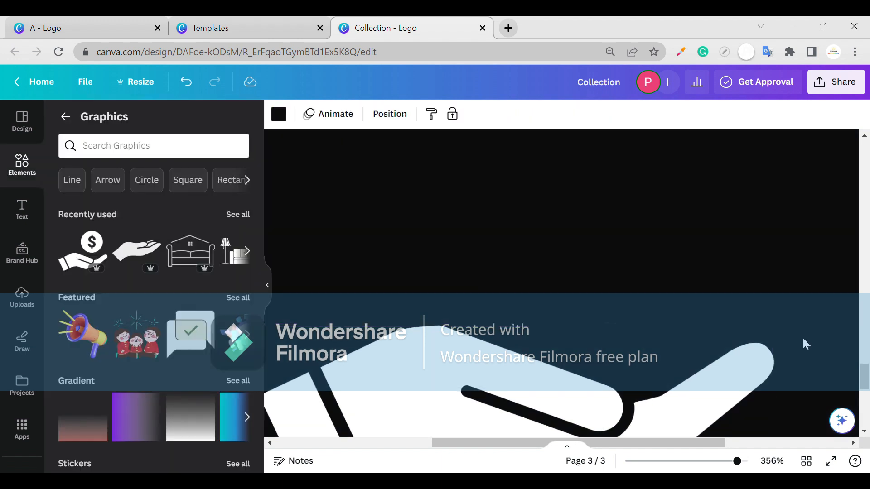
scroll(803, 337, "down", 6)
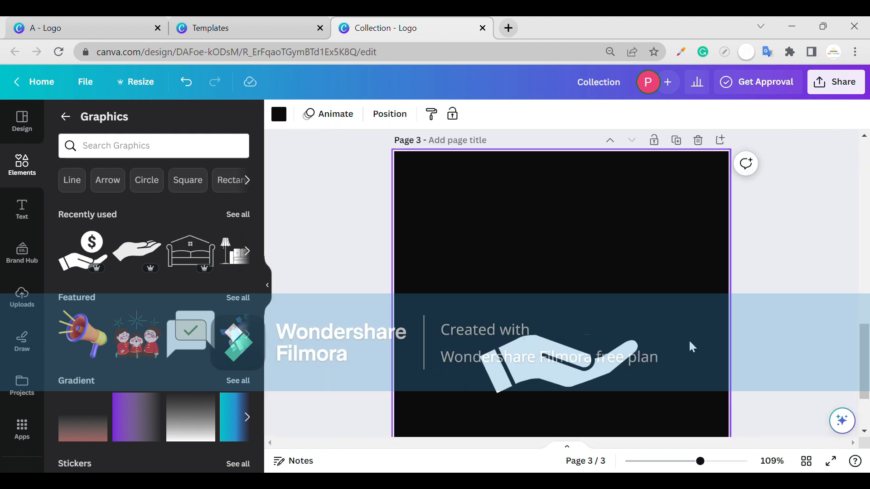
Add the recently used sofa-with-roof graphic on top of the hand and resize it to nearly the hand's width.
left_click(539, 370)
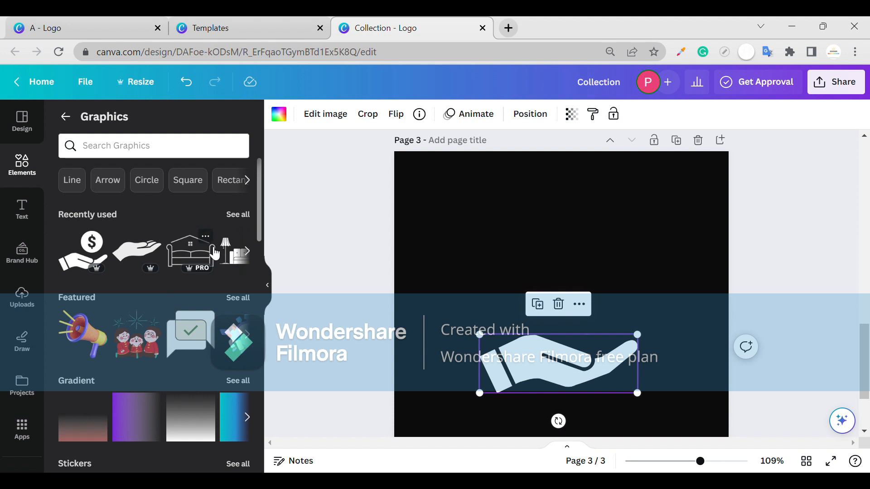
left_click_drag(192, 249, 527, 276)
left_click_drag(484, 255, 496, 263)
left_click_drag(534, 289, 556, 298)
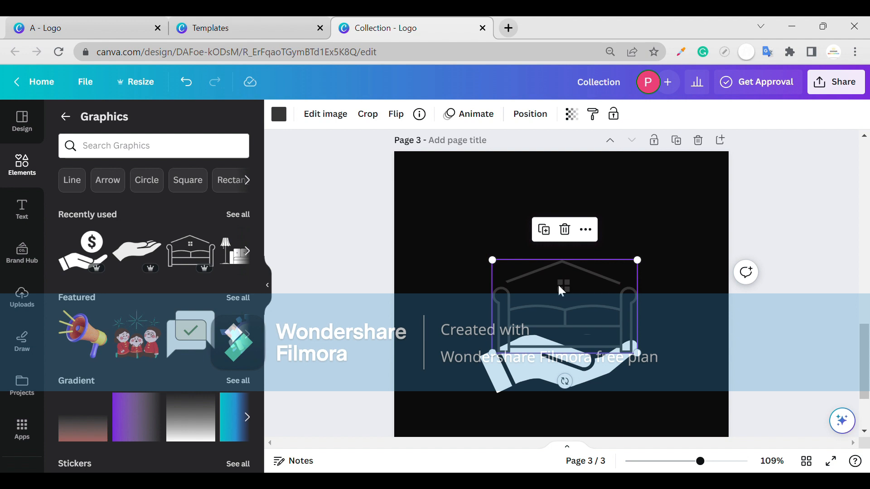
left_click_drag(559, 286, 566, 288)
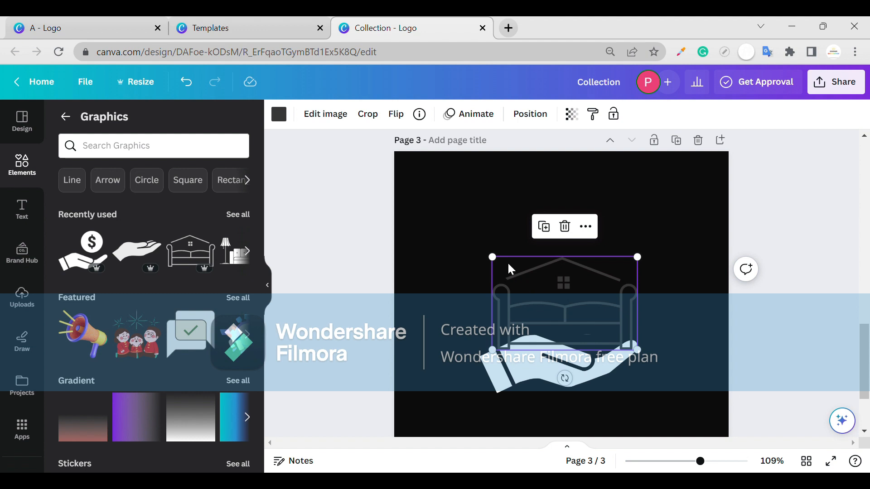
left_click_drag(493, 257, 497, 260)
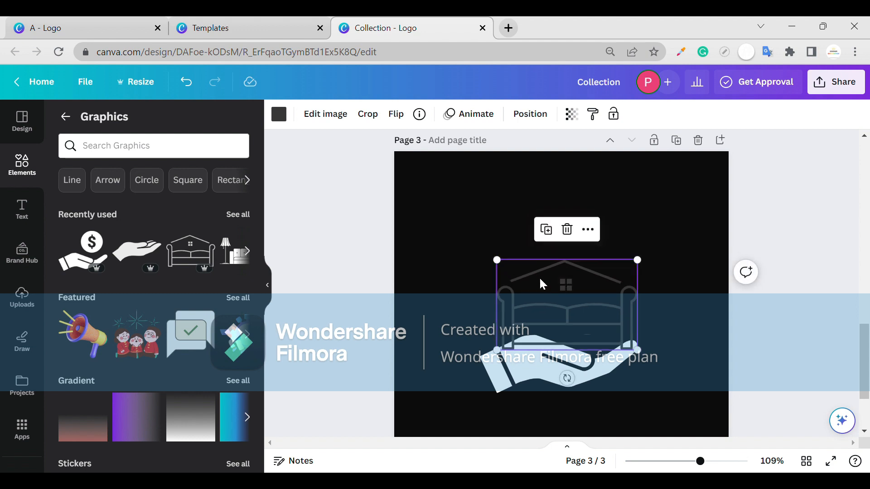
Recolour the sofa graphic with the brown document colour #946529.
left_click(279, 117)
left_click(204, 188)
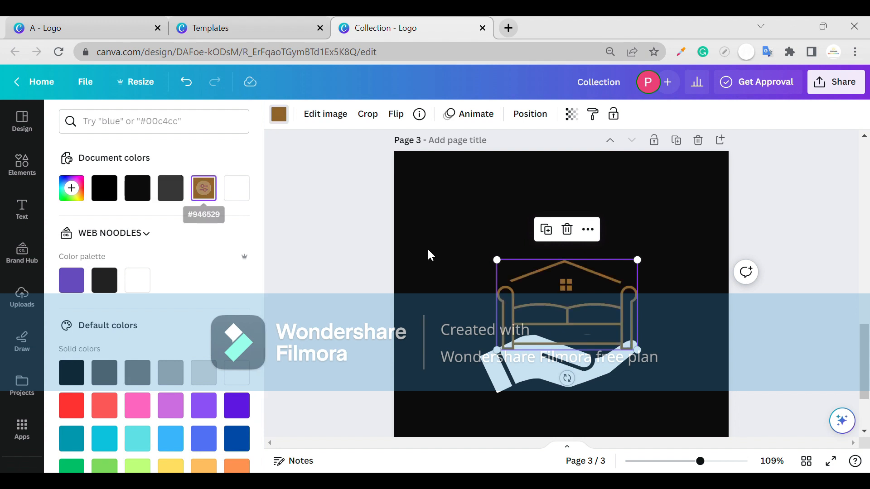
left_click(702, 269)
left_click(604, 295)
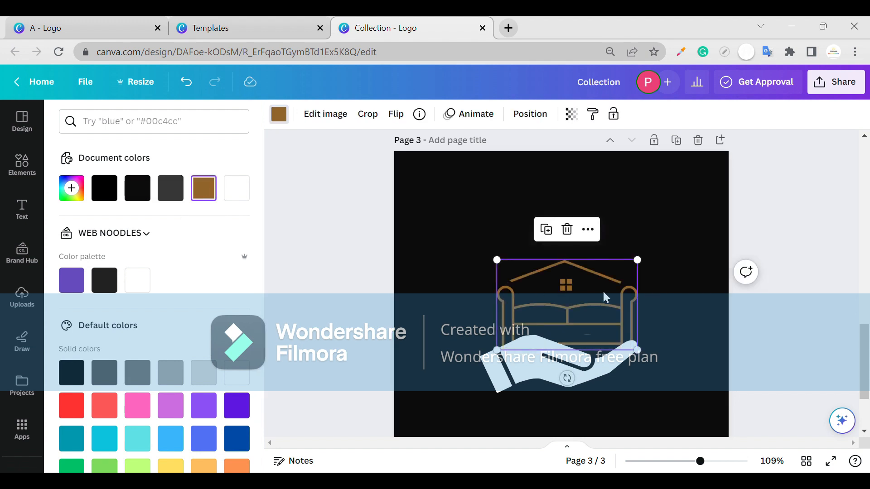
Add a square shape, narrow it to a tall rectangle, and tilt it to cover the hand's sleeve cuff.
left_click(510, 384)
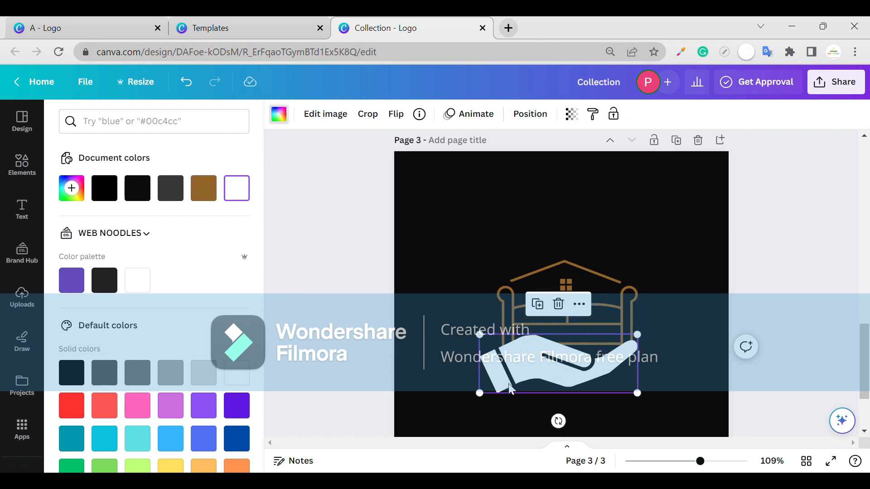
left_click(35, 175)
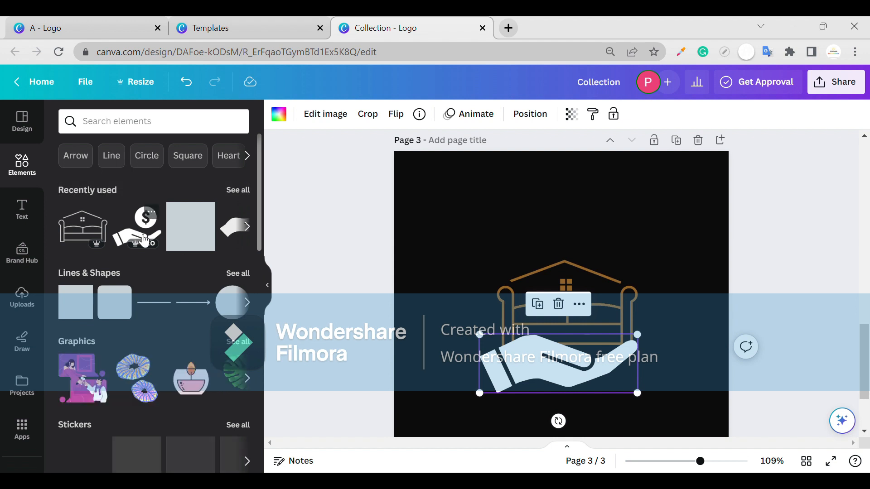
left_click_drag(191, 227, 460, 367)
left_click_drag(436, 301, 503, 304)
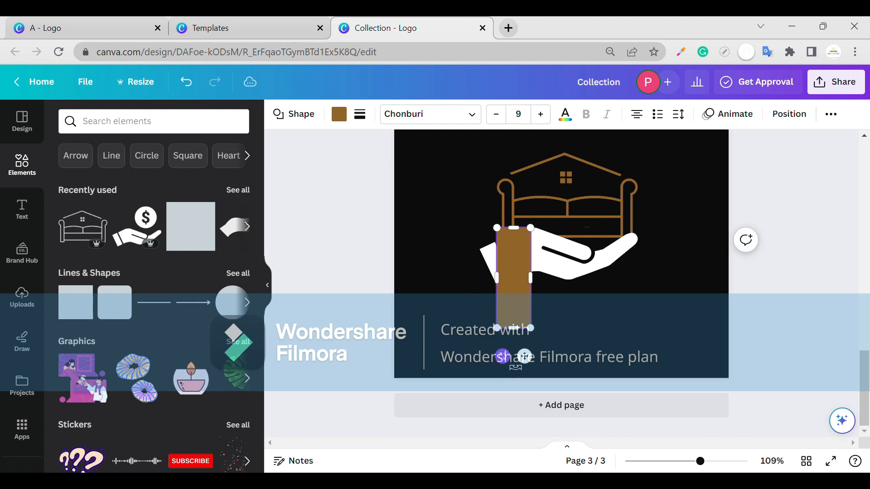
left_click_drag(496, 362, 539, 354)
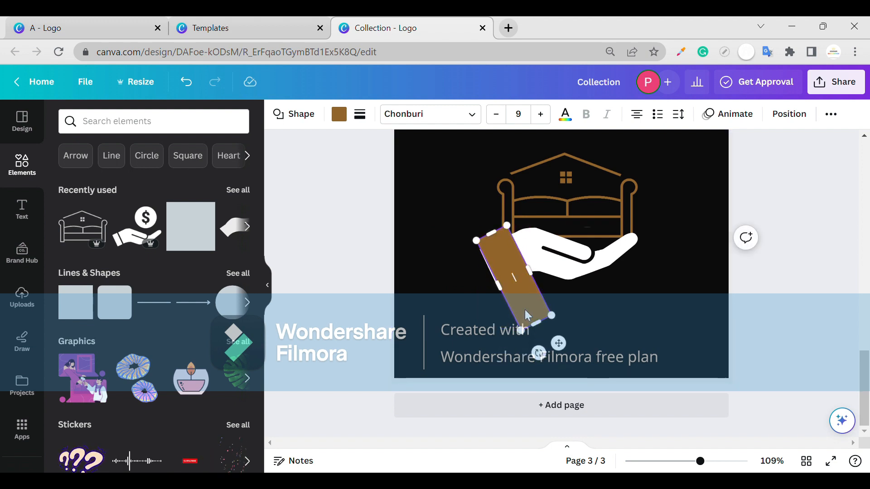
left_click_drag(525, 310, 509, 312)
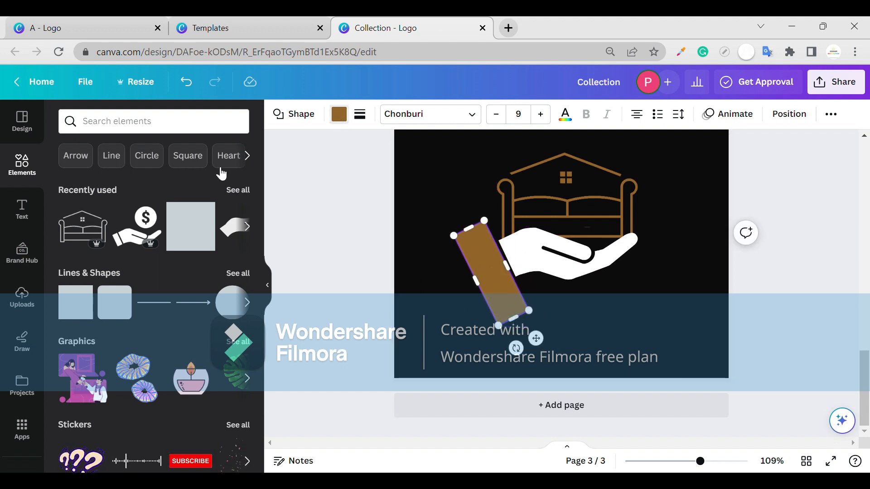
Fill the tilted rectangle with the page background's near-black document colour.
left_click(339, 113)
left_click(170, 188)
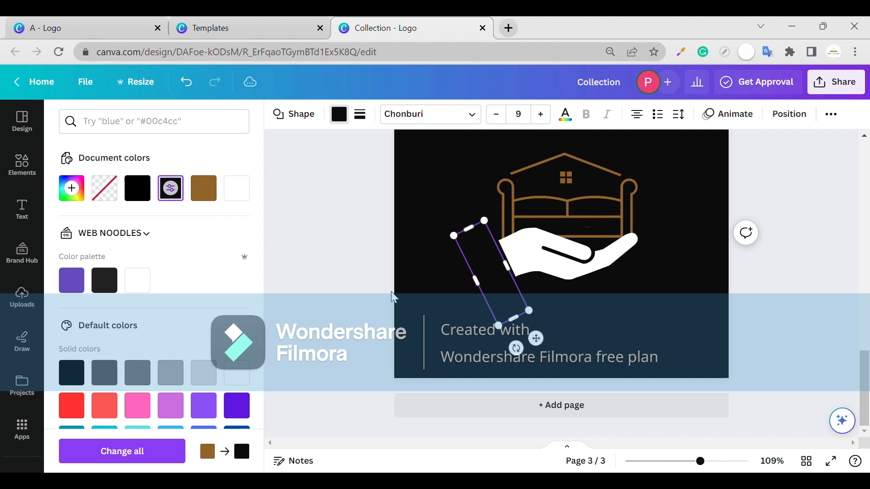
left_click(420, 300)
left_click(480, 269)
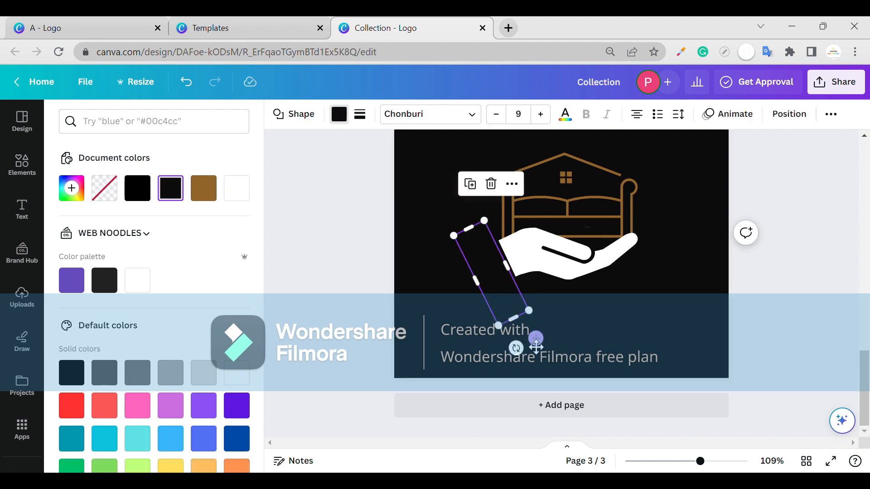
Fine-tune the black rectangle's rotation and position so its edge follows the wrist and hides the cuff.
left_click_drag(516, 348, 525, 354)
left_click(469, 314)
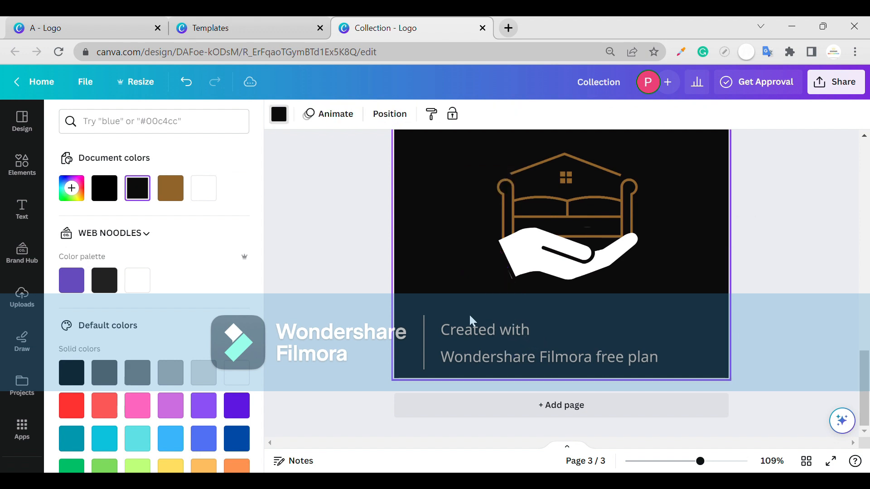
left_click(504, 309)
left_click_drag(512, 349, 526, 355)
left_click_drag(505, 313, 509, 314)
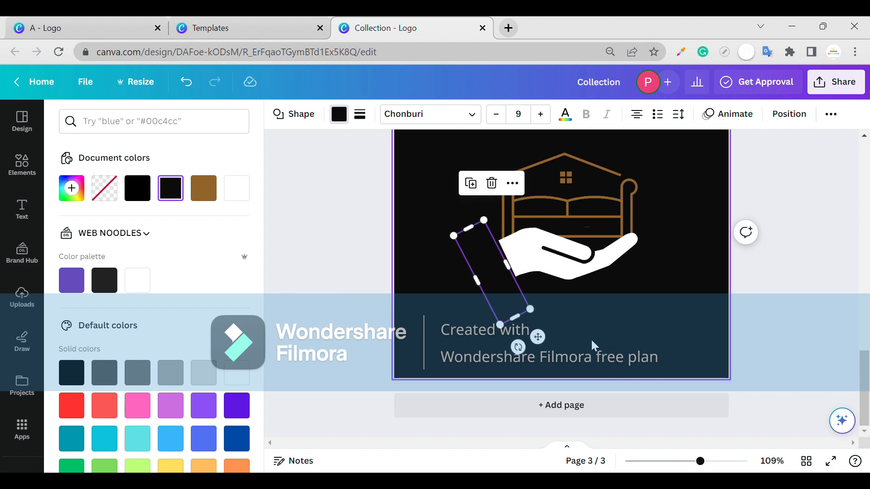
key("Delete")
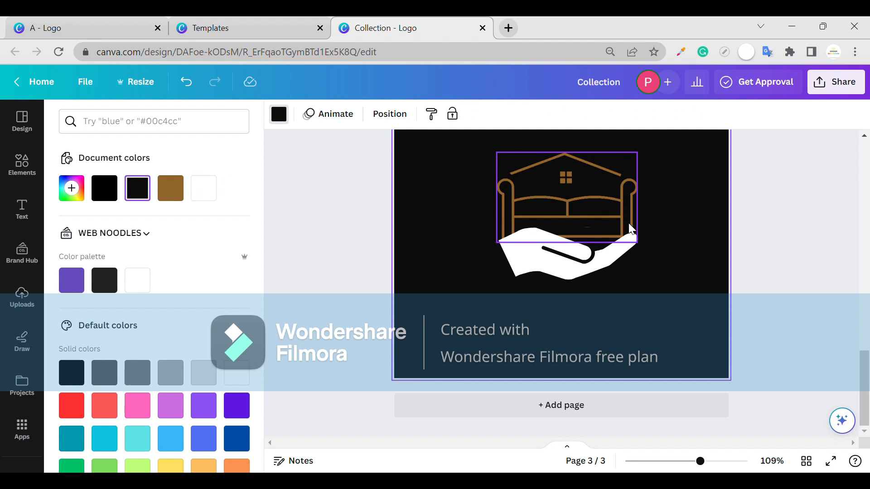
Group the sofa, hand and cover rectangle and move the group to the page's horizontal centre.
left_click_drag(653, 202, 479, 299)
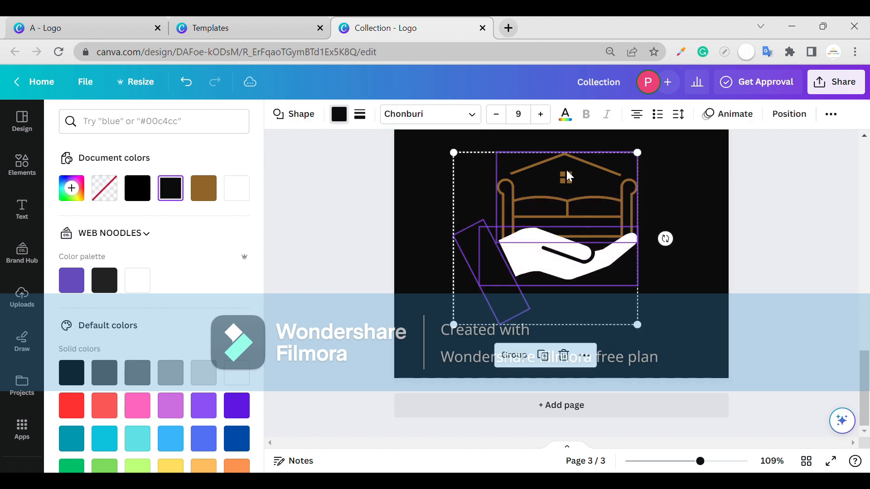
left_click(513, 355)
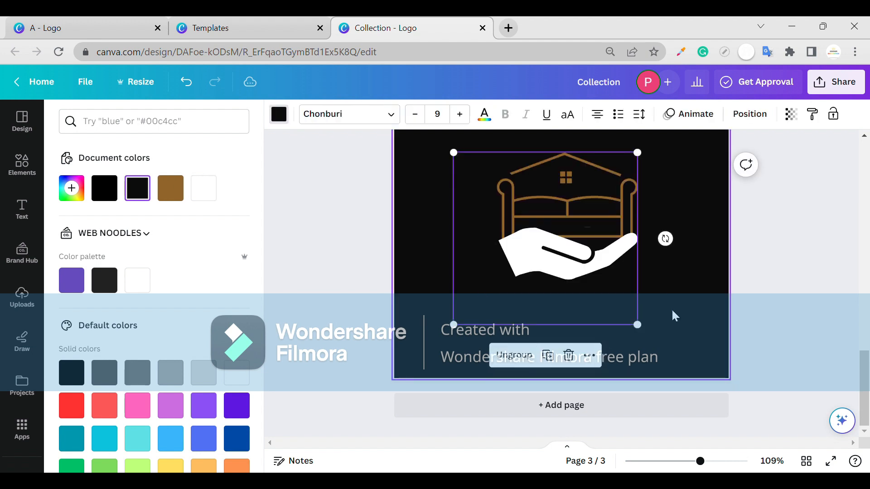
left_click(673, 315)
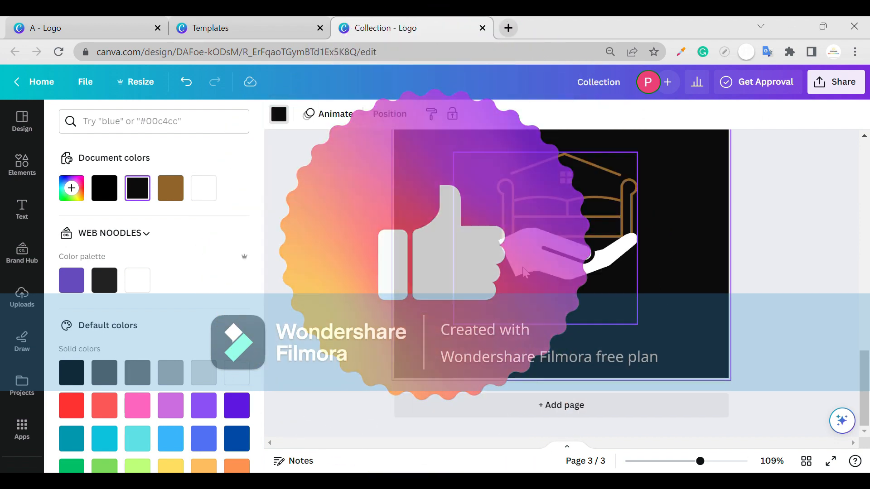
left_click_drag(525, 272, 540, 285)
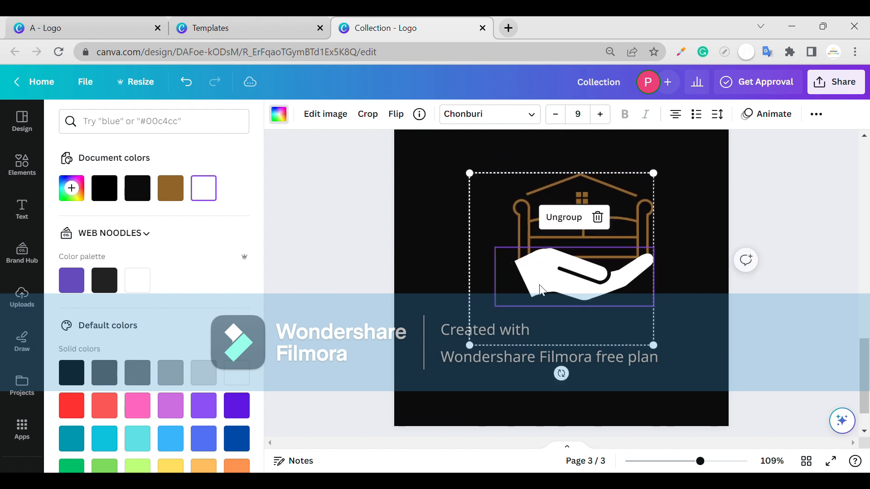
left_click(452, 317)
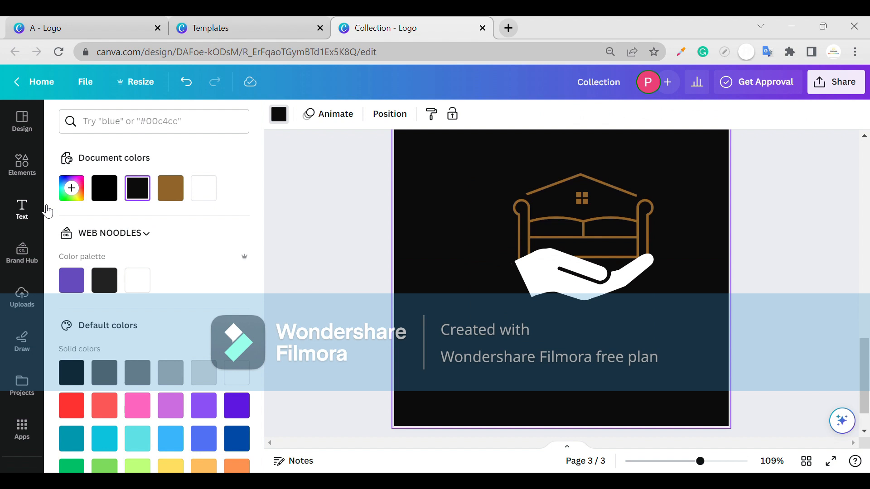
Ungroup the sofa, hand and cover rectangle.
left_click(514, 253)
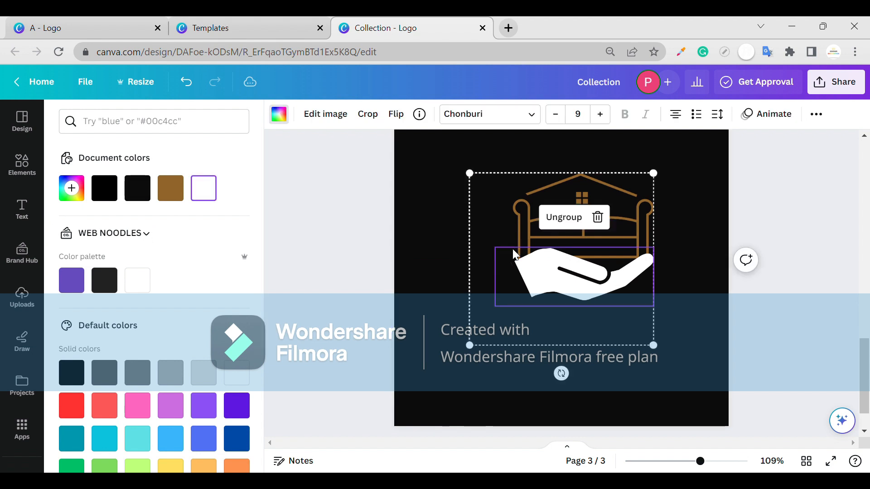
left_click(564, 217)
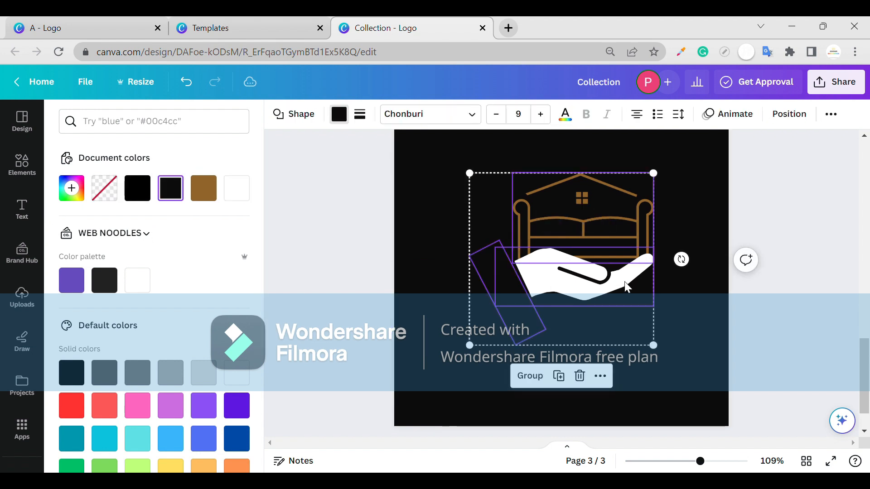
left_click(653, 289)
Widen the black cover rectangle slightly towards the wrist, to about 52 by 150.
scroll(543, 289, "up", 6)
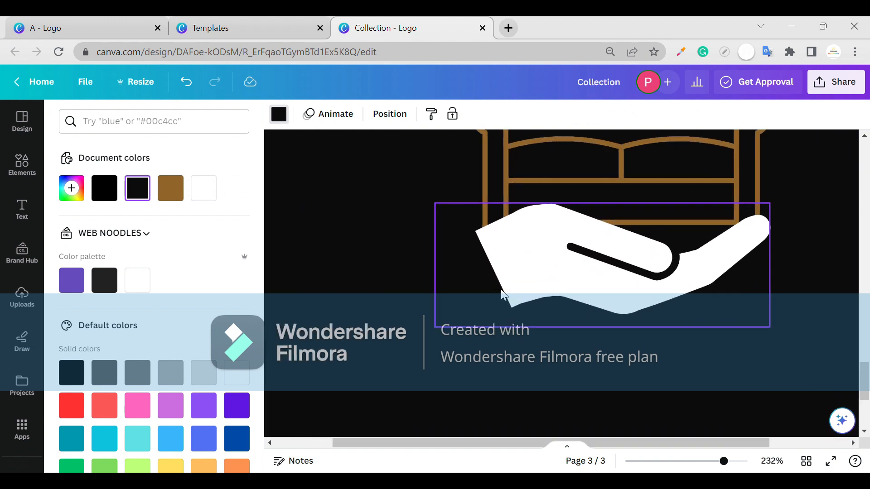
left_click(471, 291)
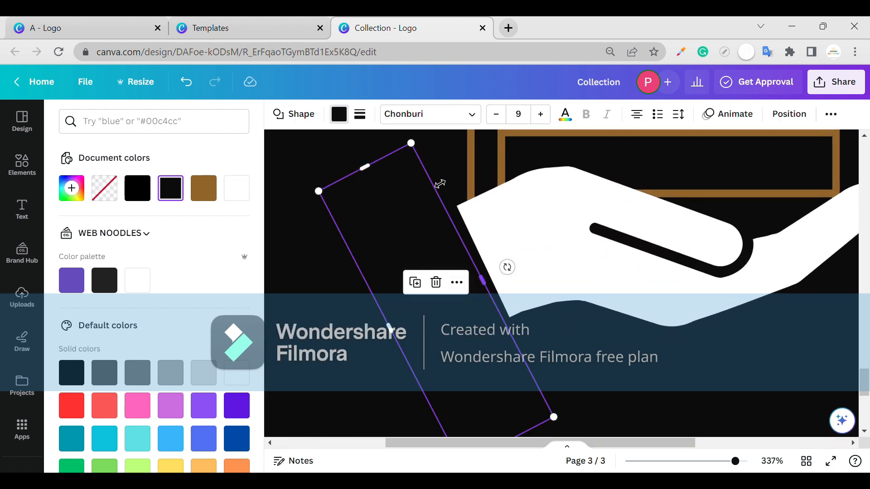
left_click_drag(441, 190, 444, 191)
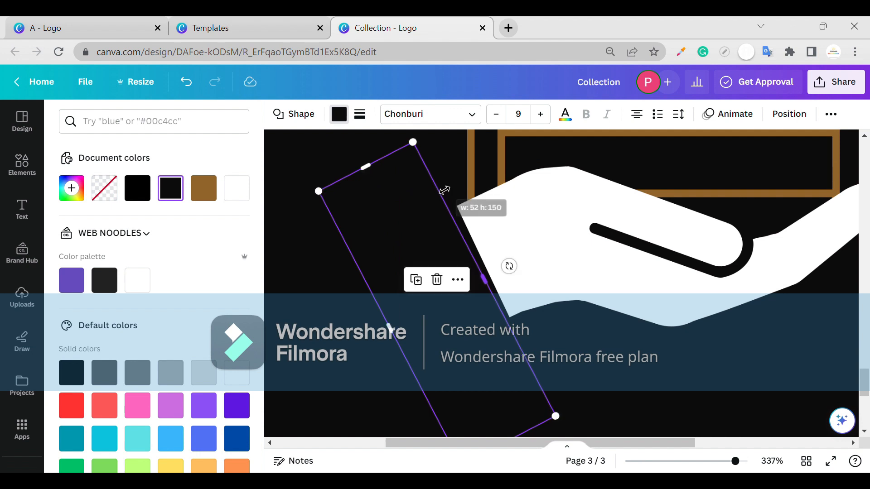
left_click(326, 229)
Move the sofa graphic slightly down so it sits lower behind the hand.
scroll(326, 231, "up", 1)
scroll(326, 232, "right", 1)
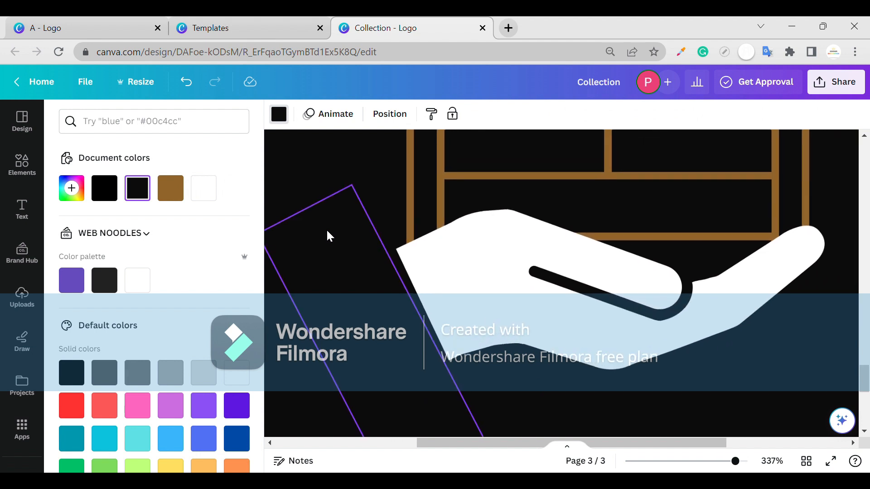
mouse_move(535, 189)
left_mouse_down()
mouse_move(493, 229)
mouse_move(540, 206)
mouse_move(545, 218)
mouse_move(538, 198)
left_mouse_up()
left_click(537, 192)
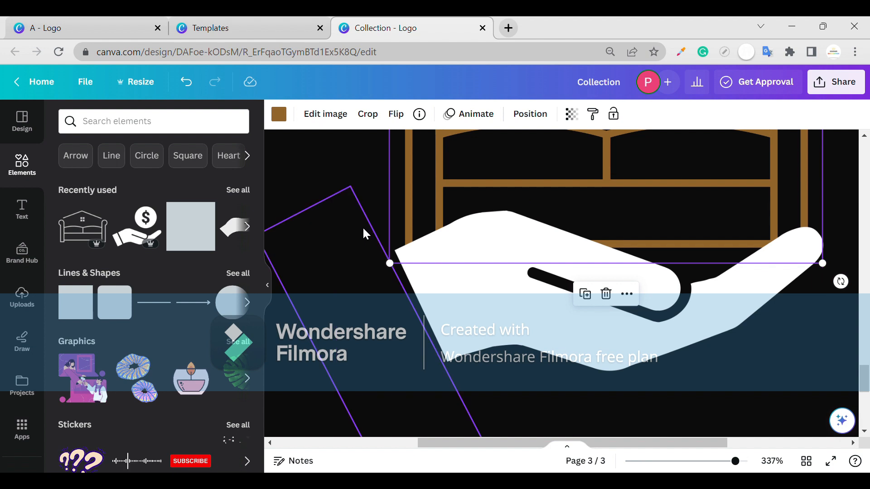
left_click(366, 178)
left_click(305, 180)
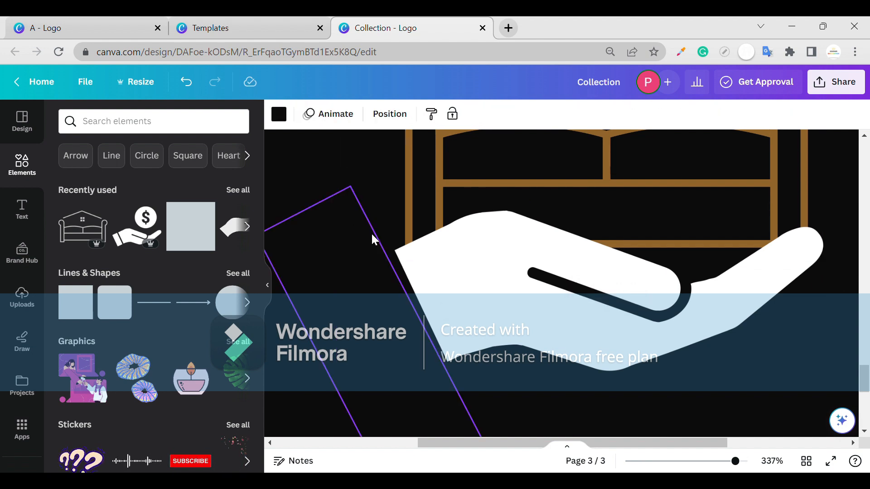
Group the sofa, hand and black cover rectangle on page 3.
scroll(371, 232, "down", 8)
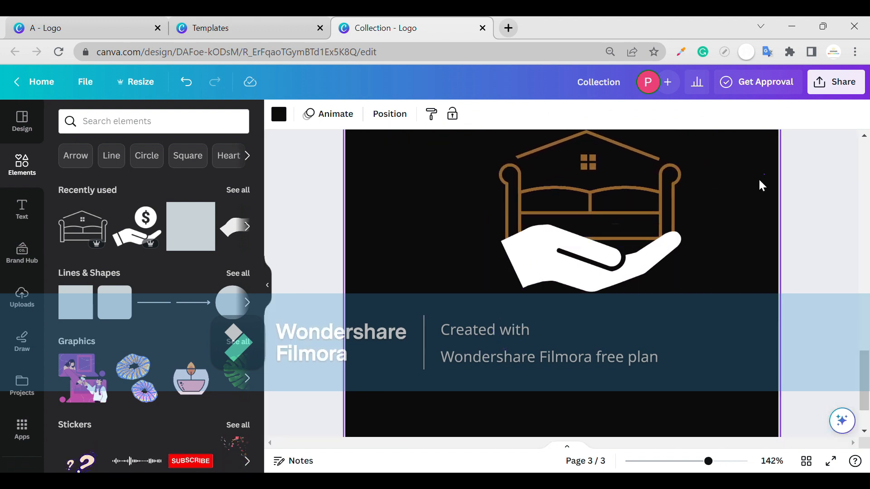
left_click_drag(764, 174, 503, 284)
left_click(503, 284)
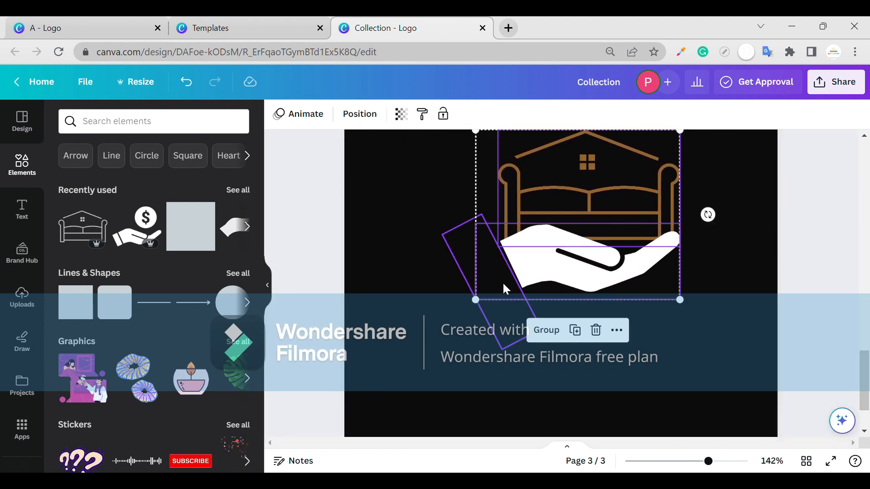
left_click_drag(752, 193, 494, 285)
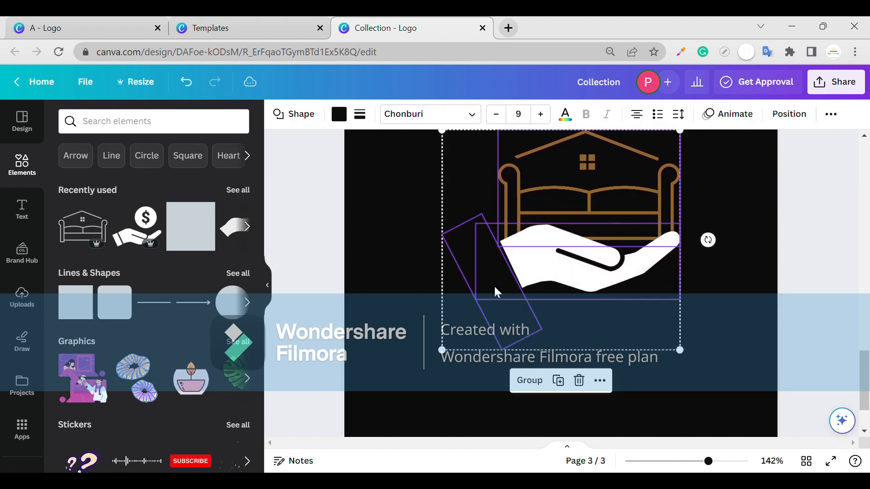
left_click(545, 379)
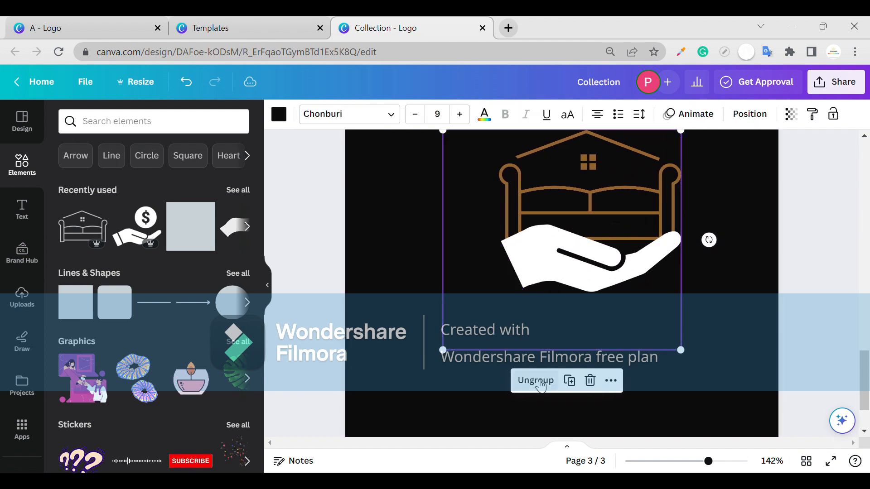
Reposition the sofa-and-hand group so it is centred horizontally on the page.
left_click_drag(577, 315, 563, 349)
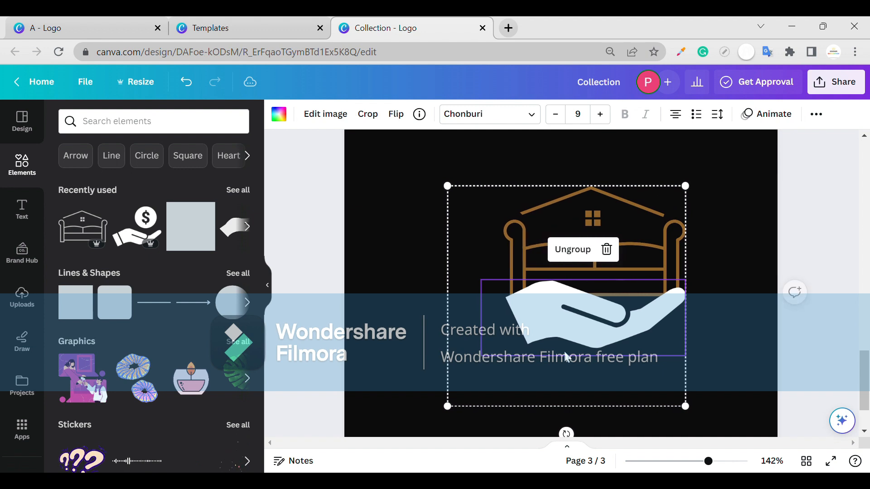
left_click(736, 325)
scroll(735, 325, "down", 2)
scroll(735, 325, "up", 2)
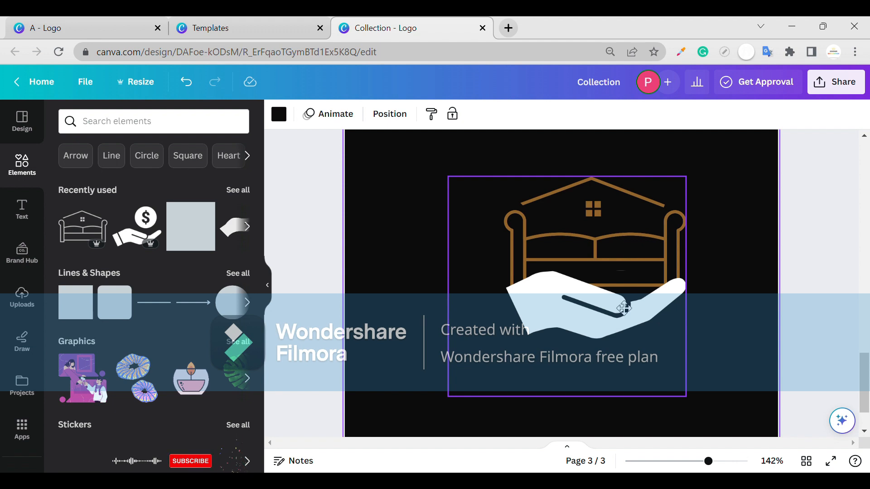
left_click_drag(624, 308, 614, 290)
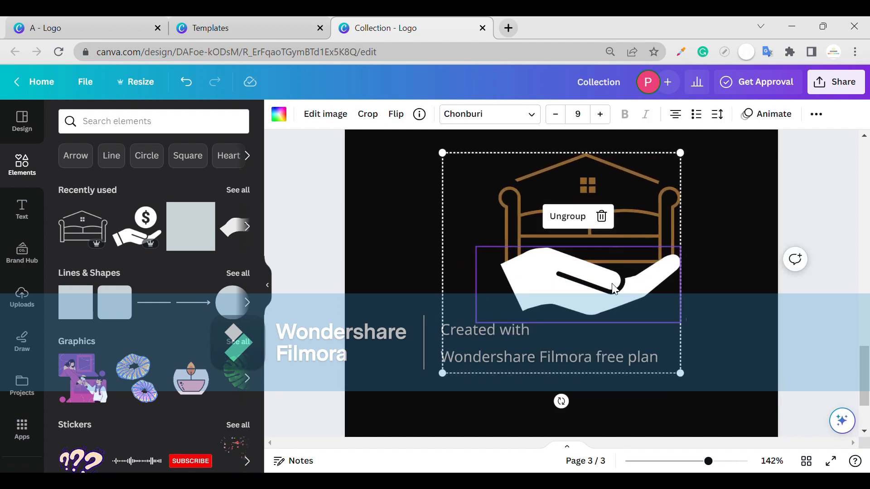
left_click(711, 312)
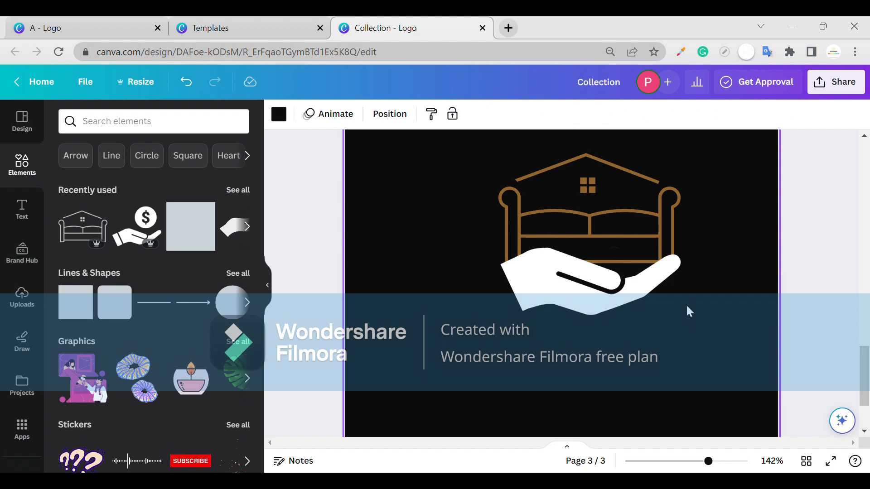
Copy the LUXURIOUS and Furniture text lines from the logo on page 2.
scroll(689, 312, "up", 5)
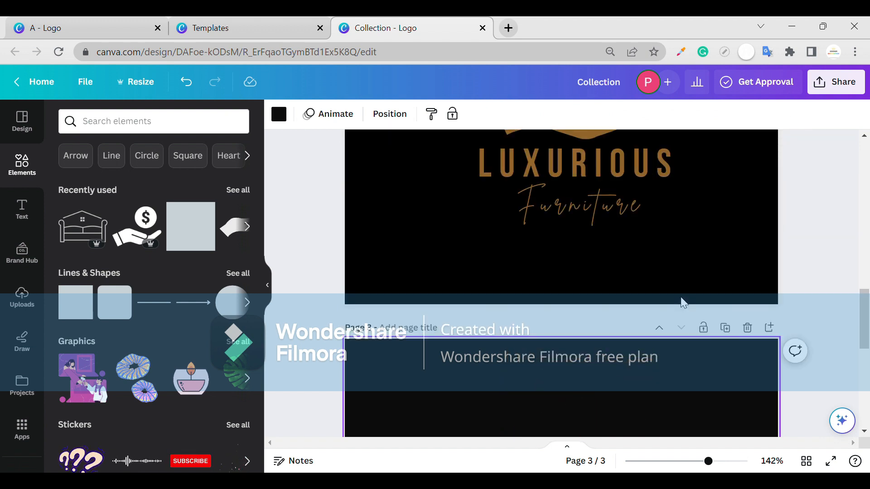
scroll(682, 299, "up", 2)
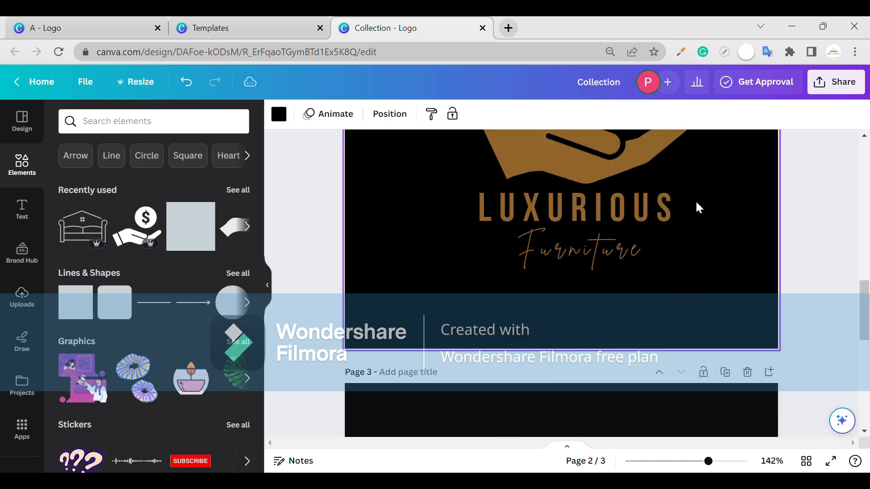
left_click_drag(695, 203, 594, 259)
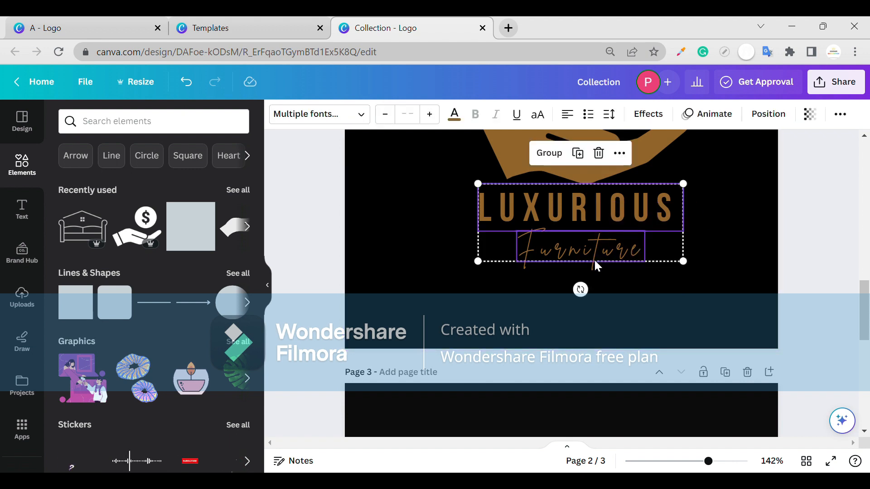
scroll(593, 259, "down", 8)
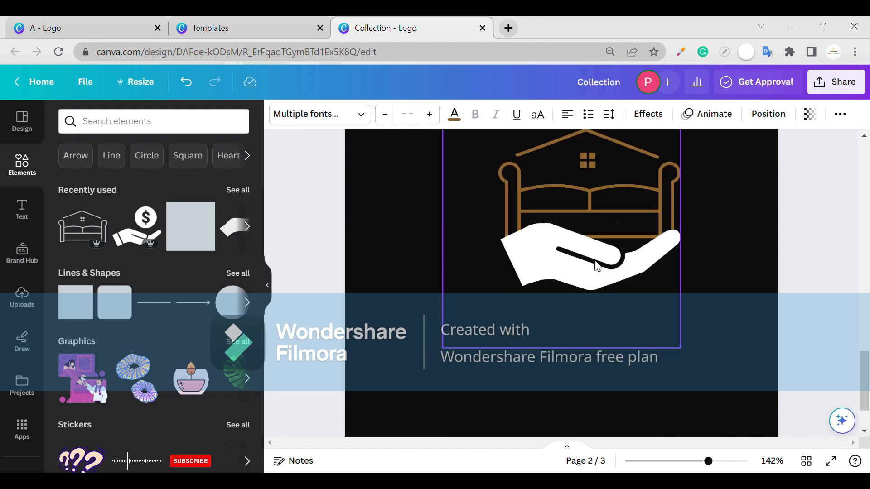
Ungroup the sofa, hand and cover rectangle on page 3 so each can be edited separately.
scroll(592, 285, "down", 1)
left_click(591, 283)
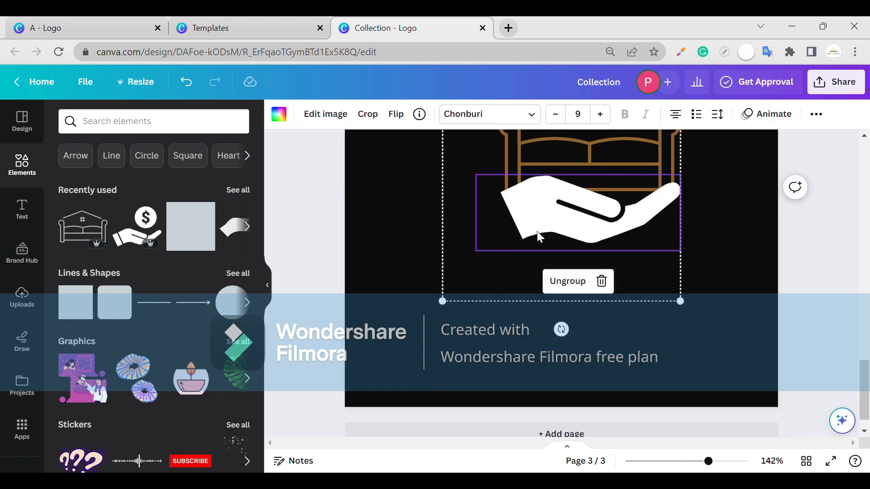
left_click(569, 283)
left_click(698, 229)
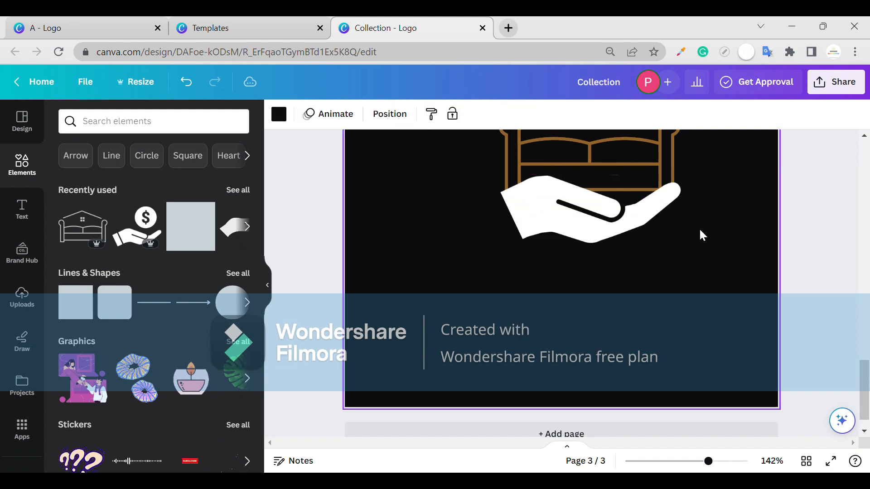
Recolour the white hand with the brown document colour #946529.
left_click(596, 229)
left_click(280, 115)
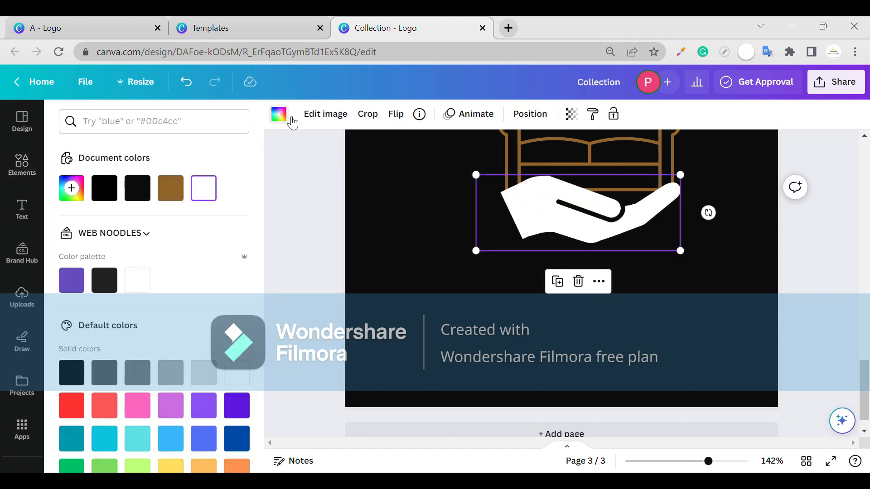
left_click(171, 188)
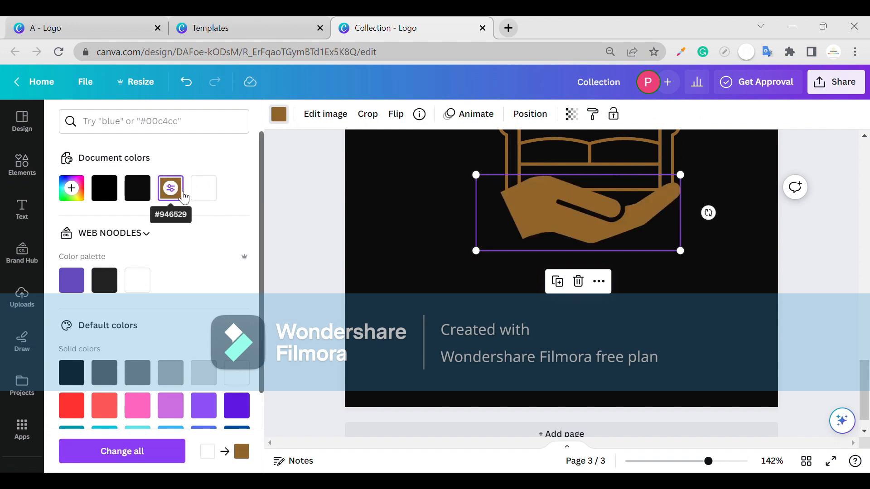
left_click(601, 287)
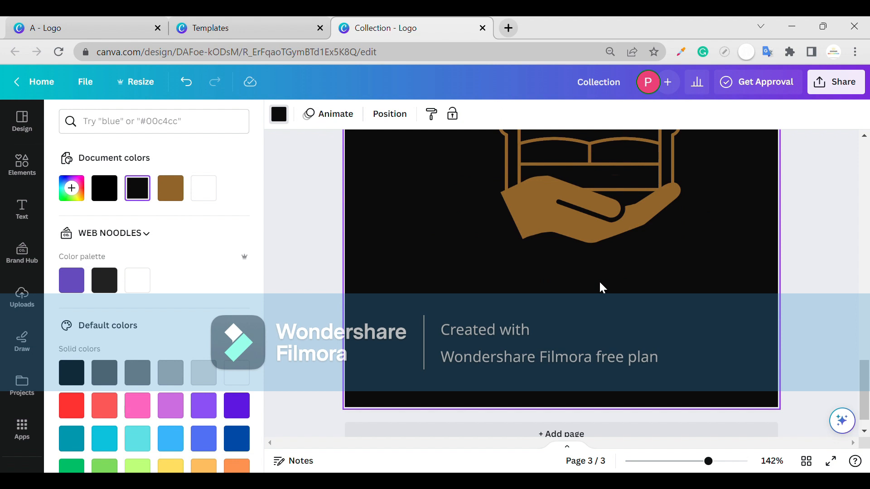
Paste the copied LUXURIOUS and Furniture text lines onto page 3 beneath the hand.
left_click(602, 286)
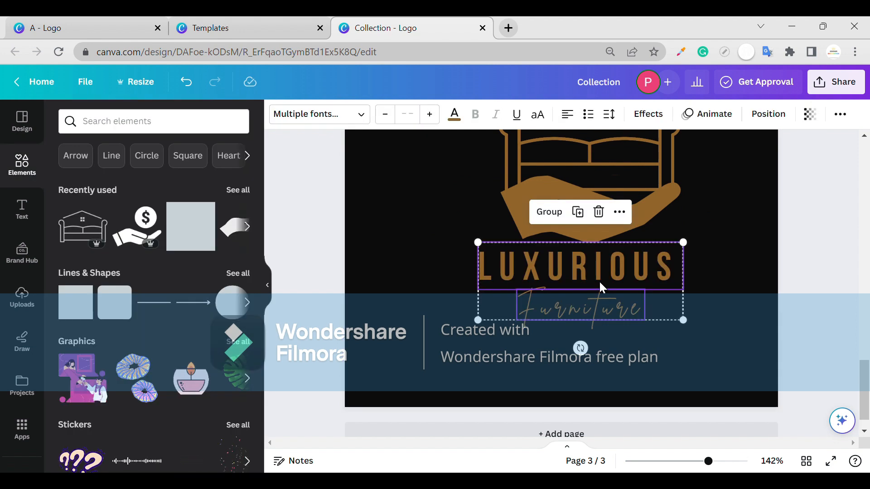
left_click(697, 267)
scroll(698, 267, "up", 1)
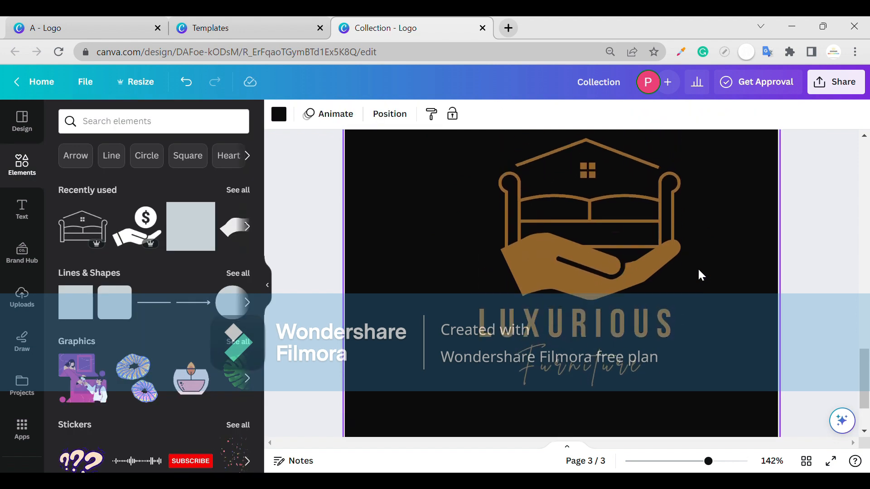
Group the icon parts with both text lines and move the group slightly down, centred horizontally on the page.
left_click_drag(748, 153, 465, 377)
left_click_drag(465, 382, 467, 382)
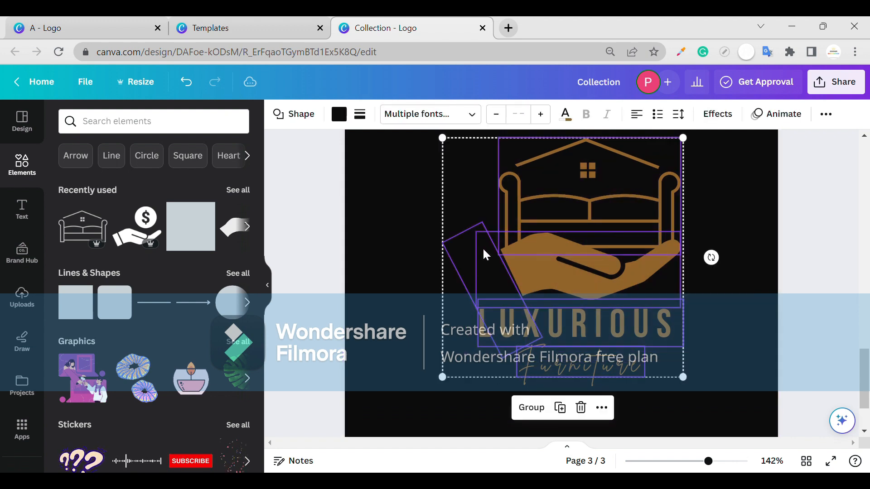
left_click(529, 408)
left_click_drag(594, 325, 603, 346)
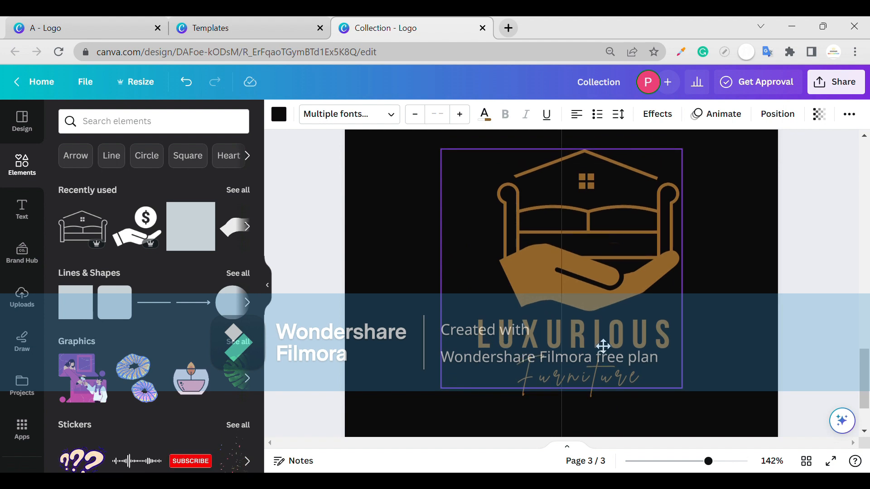
left_click_drag(603, 346, 603, 347)
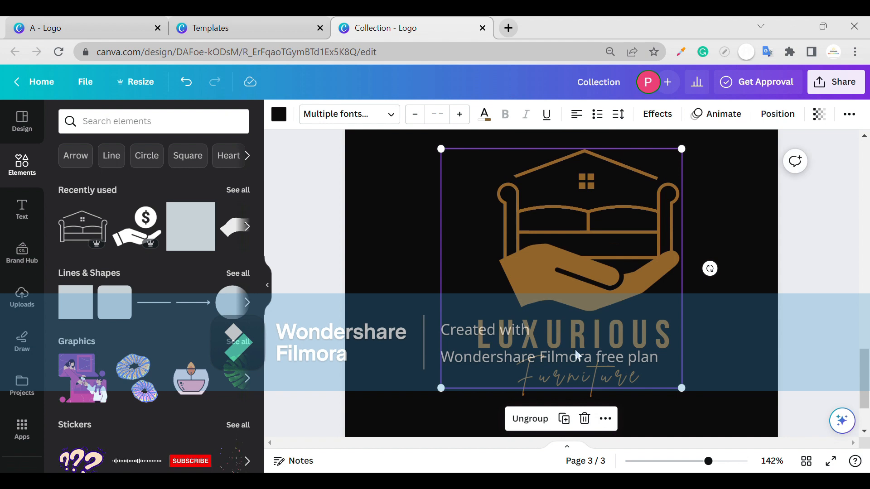
Ungroup the whole logo and regroup only the sofa, hand and cover rectangle, leaving the text lines out.
left_click(544, 419)
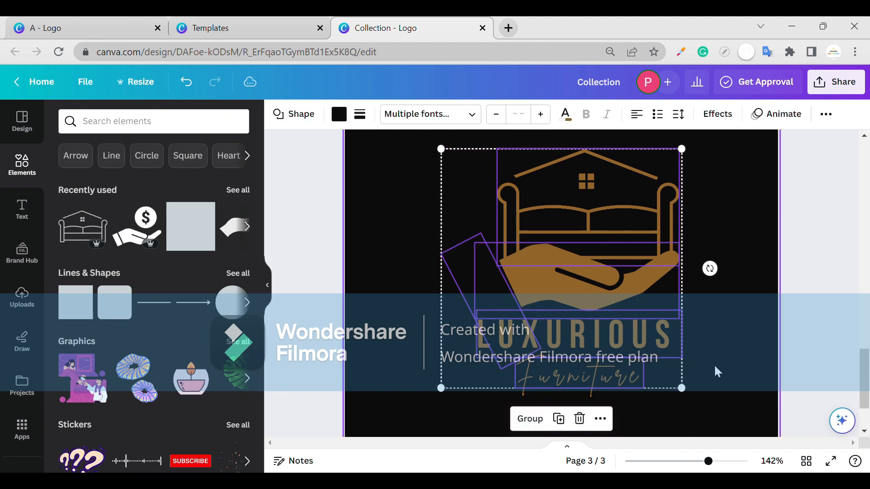
left_click(715, 366)
left_click_drag(746, 209, 558, 279)
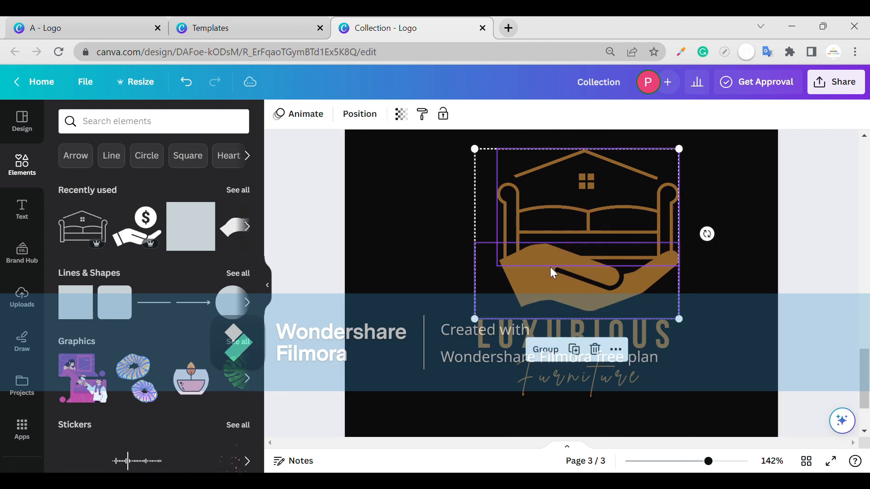
left_click(434, 244)
left_click_drag(456, 248, 539, 243)
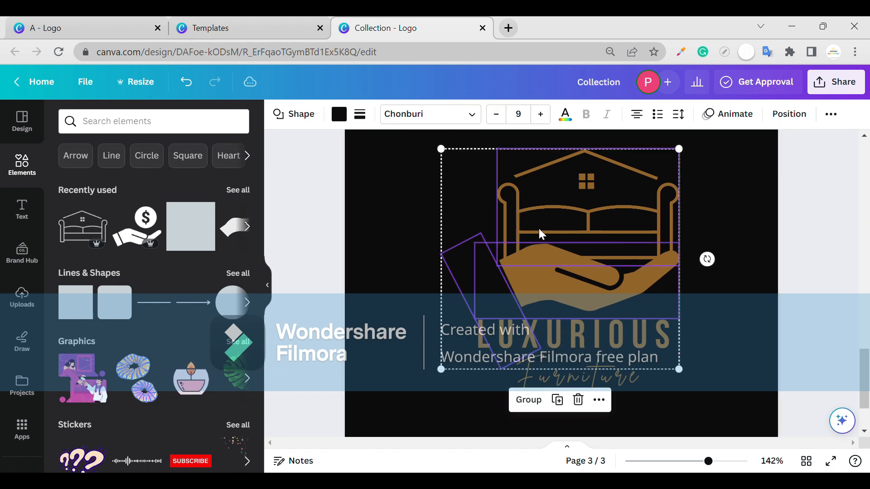
left_click(529, 400)
Shift the sofa-and-hand group slightly left and down so it sits centred above the LUXURIOUS text.
left_click(717, 299)
left_click(651, 277)
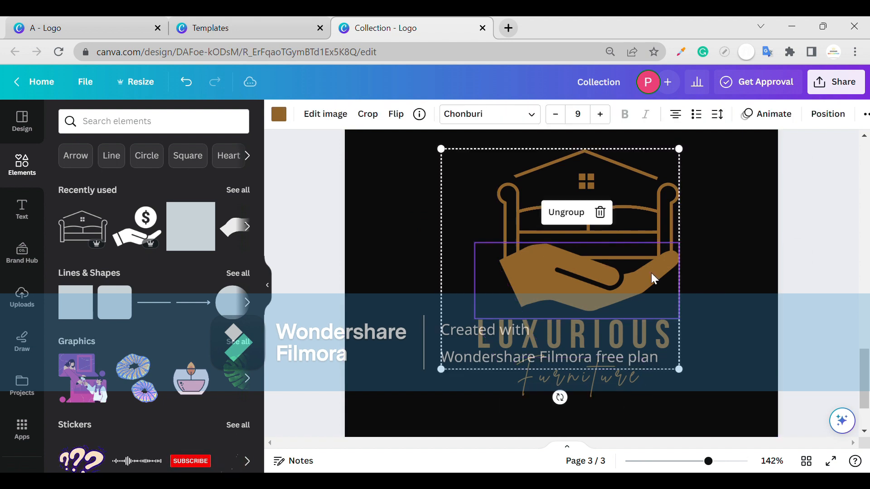
left_click(650, 279)
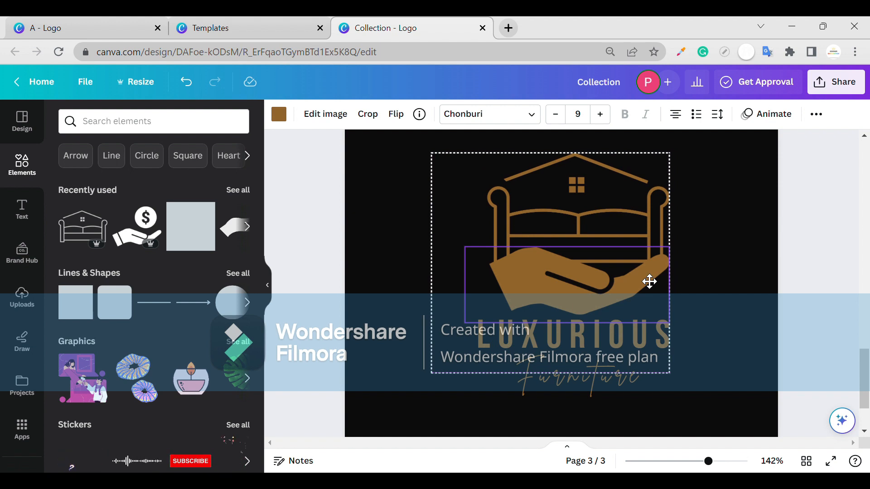
left_click(649, 281)
left_click(722, 291)
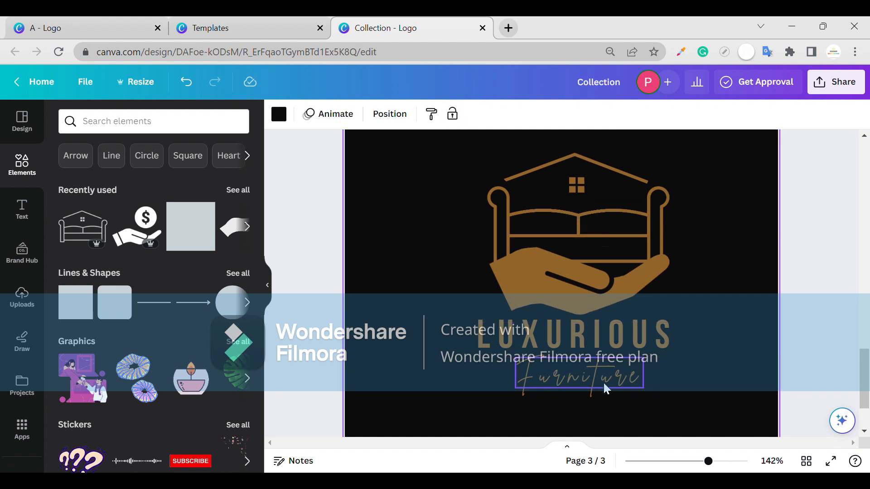
left_click_drag(602, 381, 609, 390)
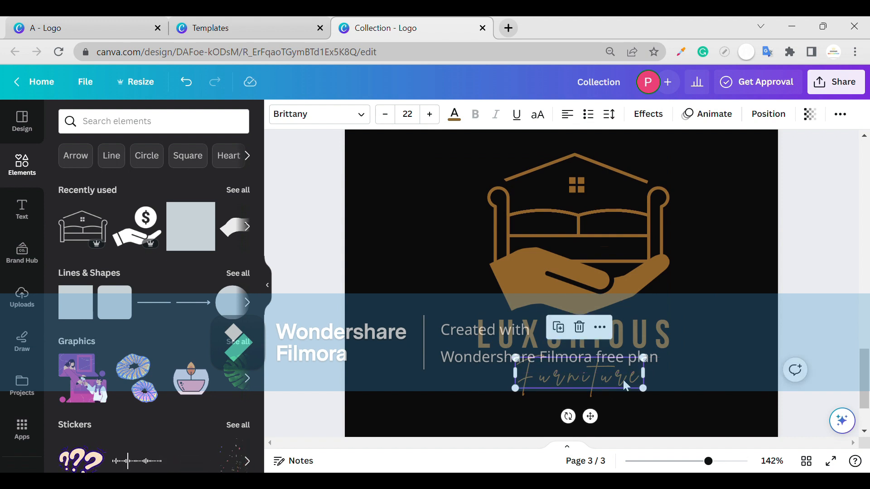
left_click(665, 374)
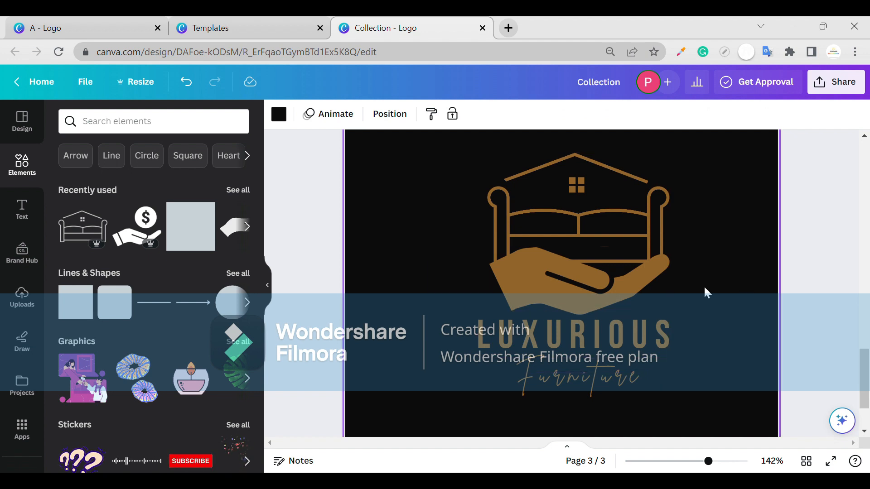
left_click(618, 302)
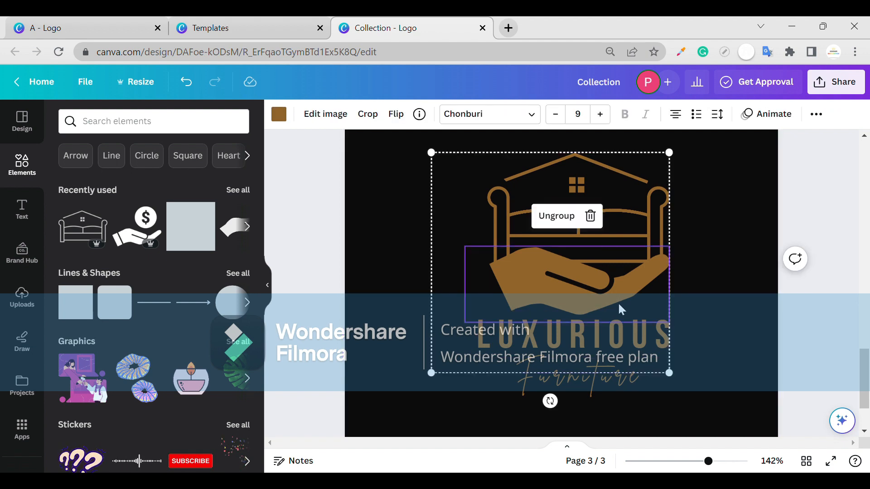
left_click(697, 289)
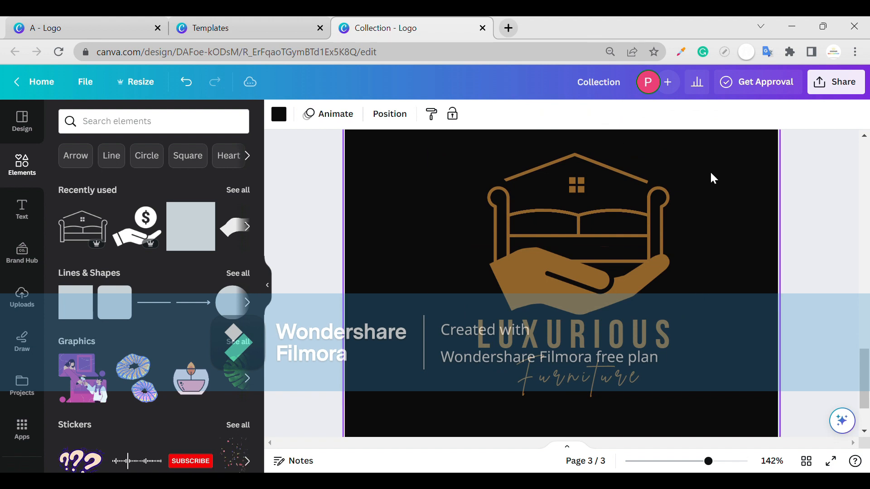
Scale down the icon group together with both text lines and move them back towards the page's horizontal centre.
left_click_drag(711, 173, 499, 366)
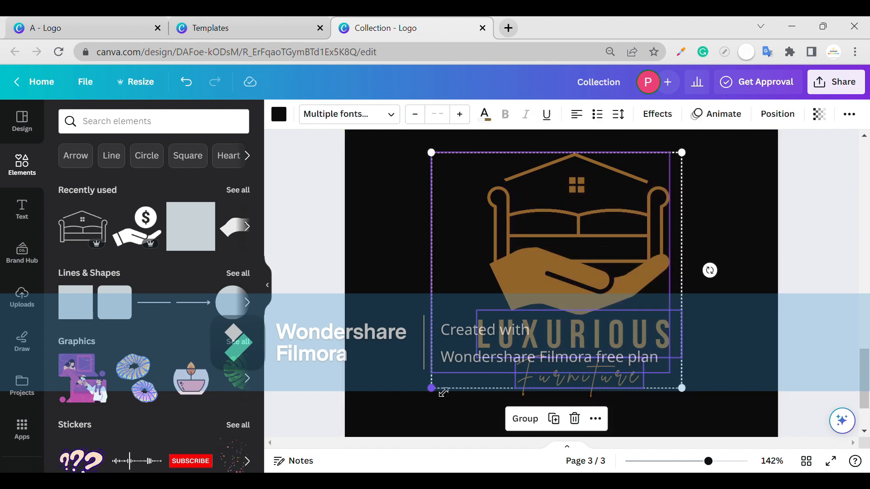
left_click_drag(443, 392, 507, 330)
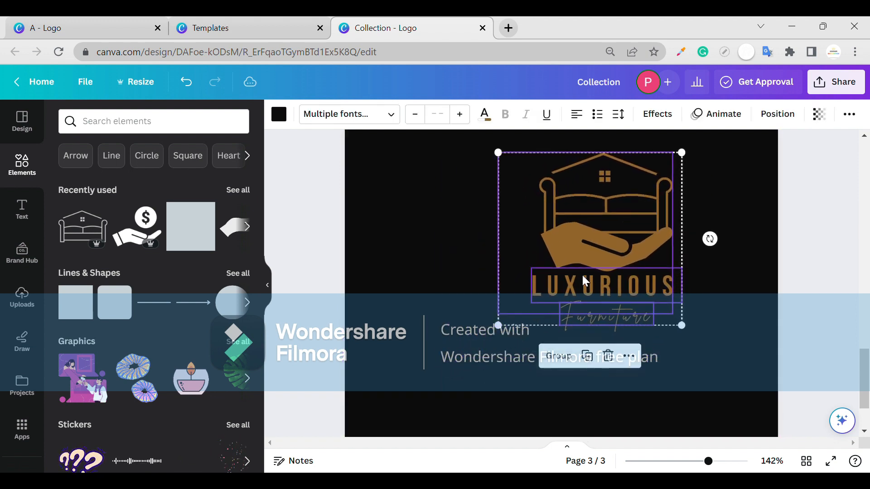
left_click_drag(585, 281, 560, 289)
left_click(735, 290)
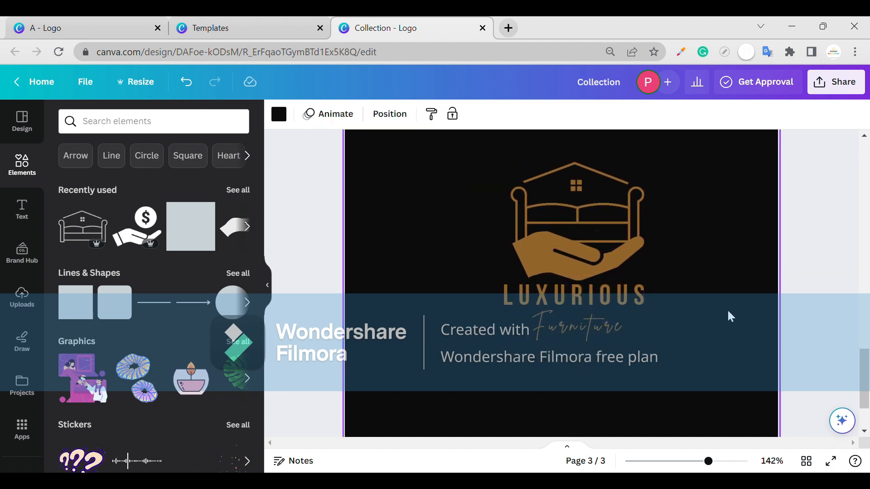
key("ctrl+z")
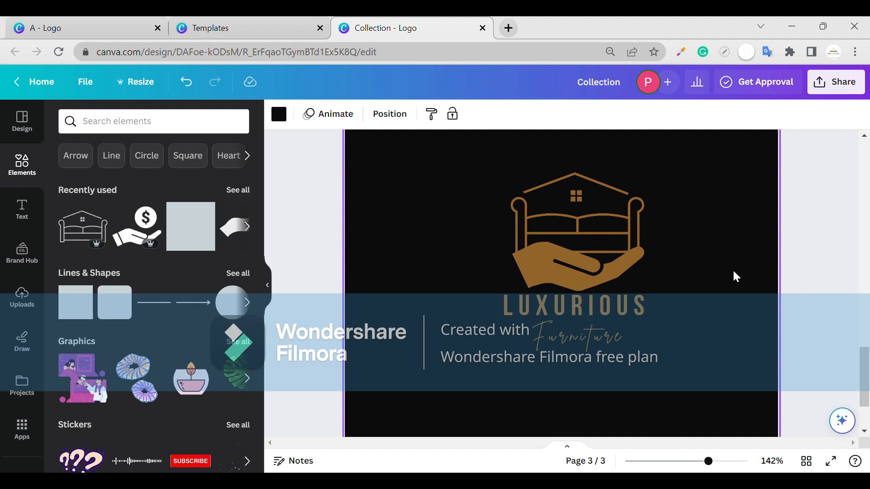
left_click(631, 236)
left_click(682, 248)
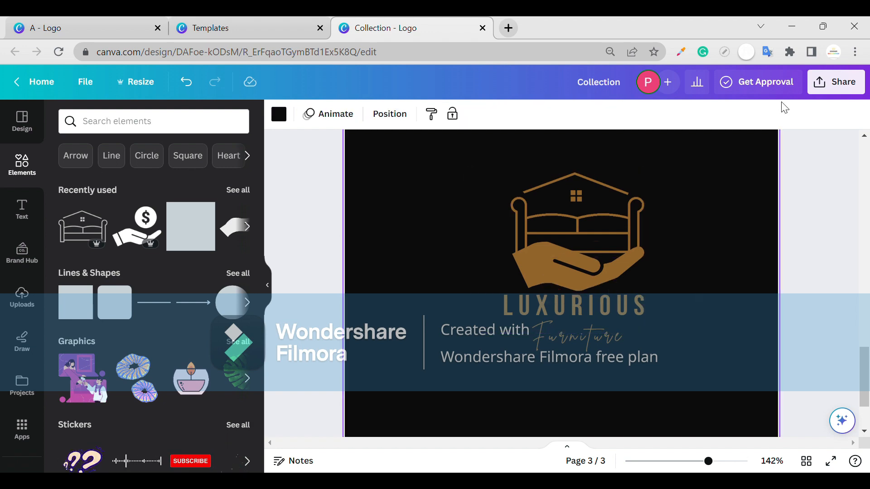